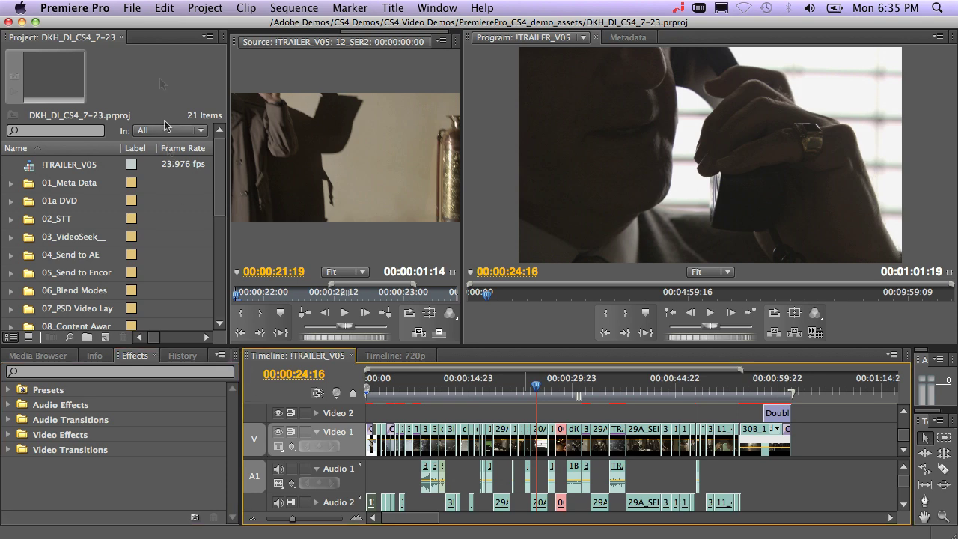
Open the trailer's Export Settings window via File > Export > Media
{"action": "left_click", "coordinate": [134, 9]}
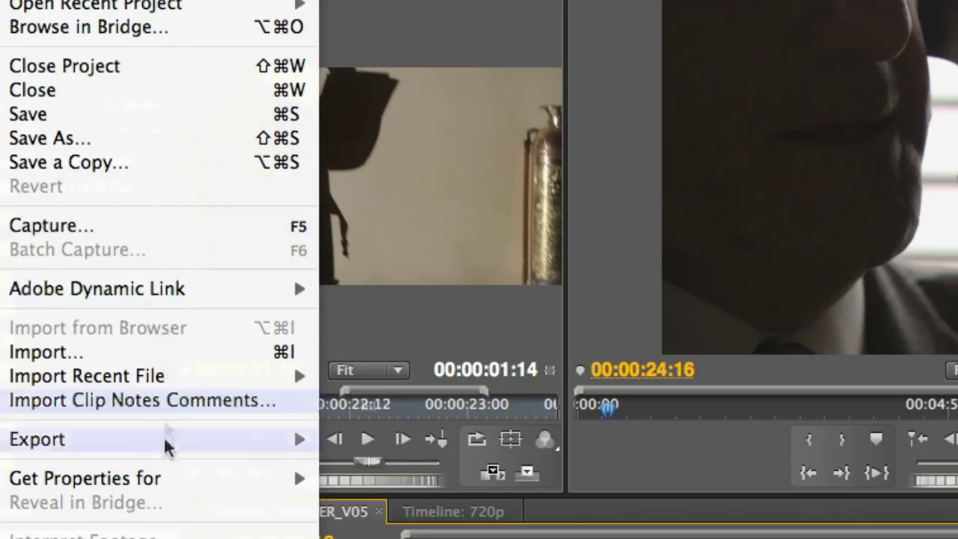
{"action": "mouse_move", "coordinate": [171, 449]}
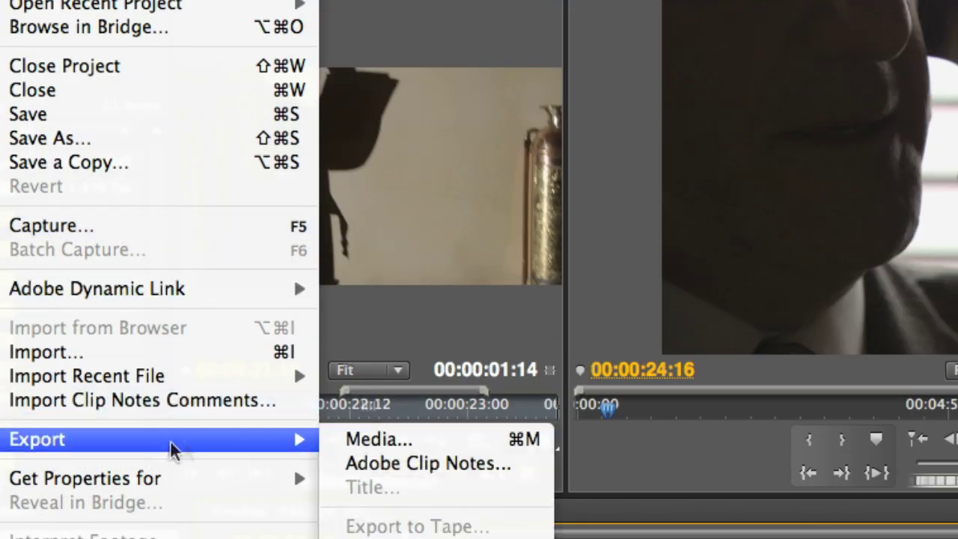
{"action": "left_click", "coordinate": [352, 439]}
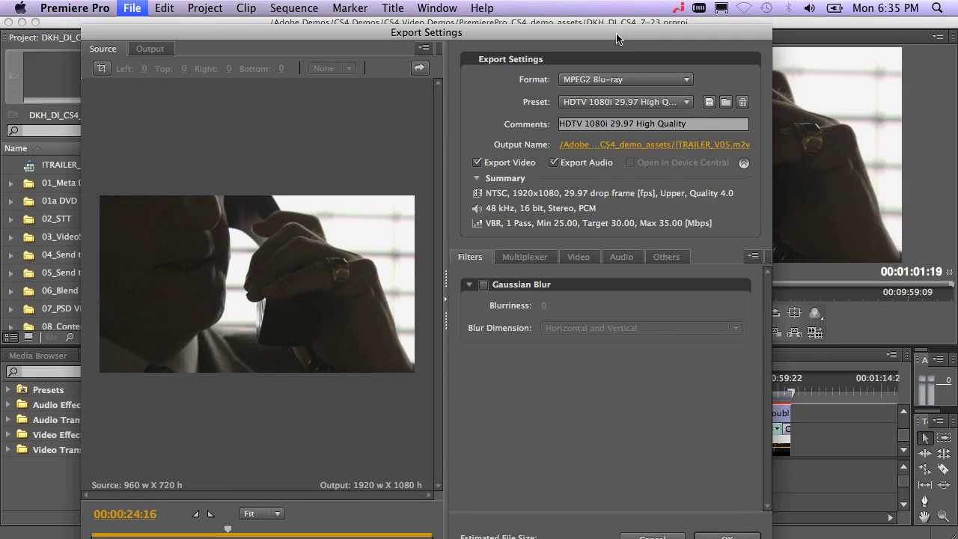
{"action": "left_click_drag", "start_coordinate": [616, 33], "coordinate": [607, 31]}
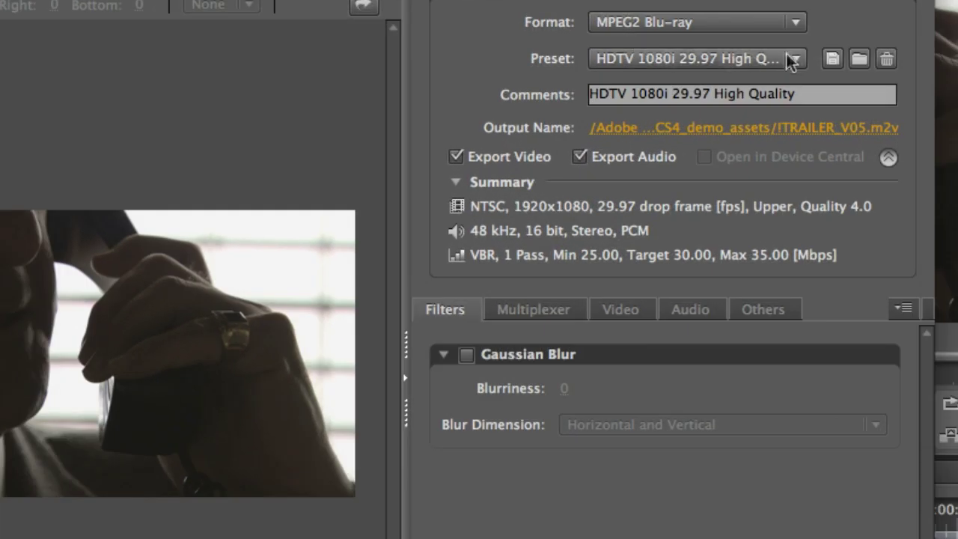
Choose the HDTV 720p 23.976 High Quality preset and review the Video tab settings
{"action": "left_click", "coordinate": [680, 100]}
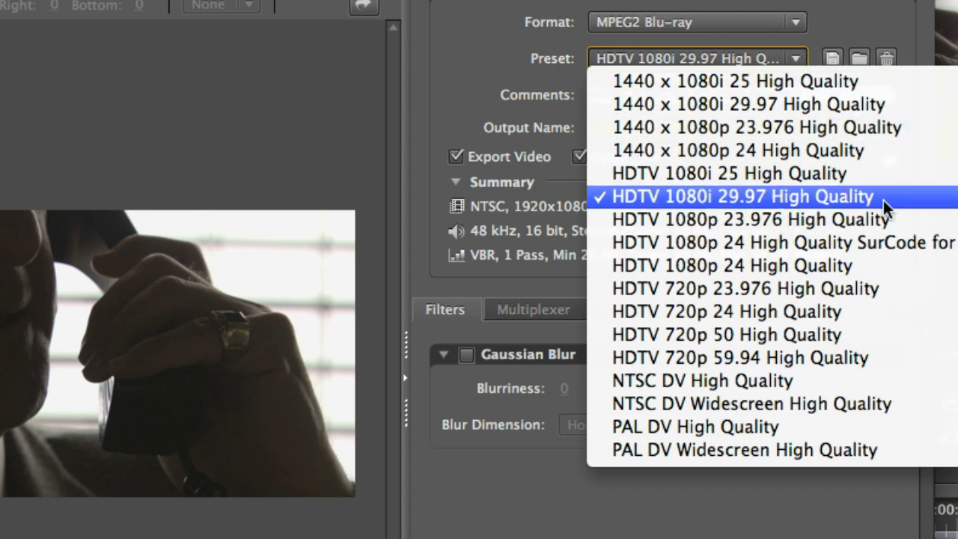
{"action": "left_click", "coordinate": [882, 288]}
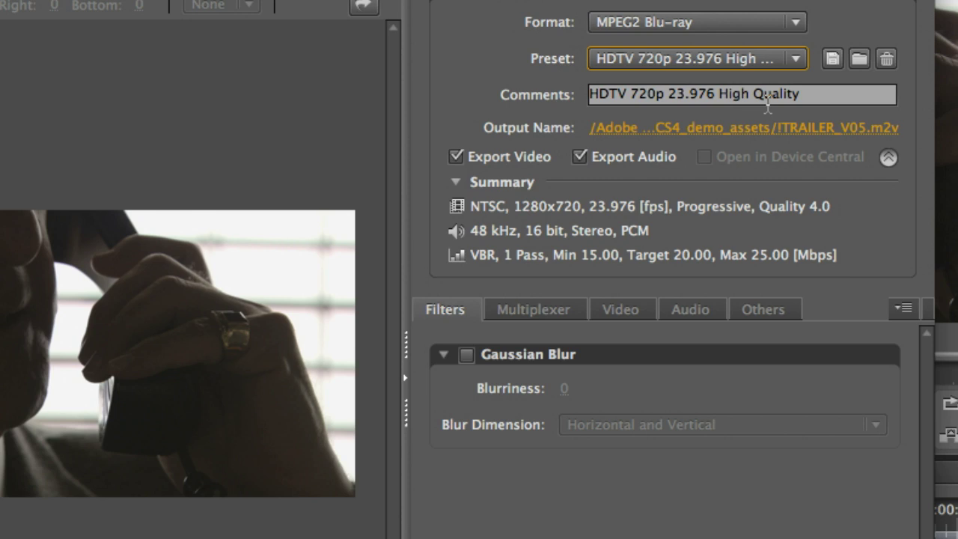
{"action": "left_click", "coordinate": [616, 310]}
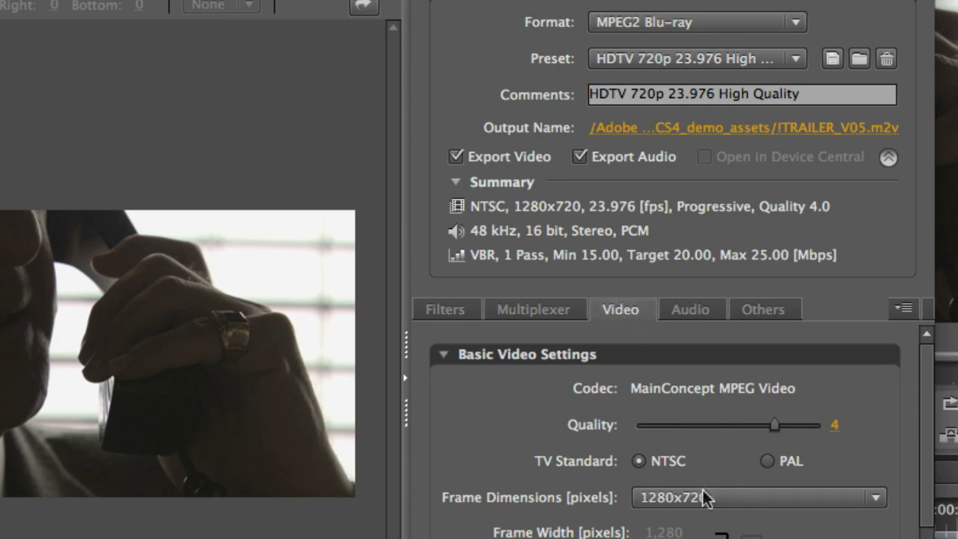
{"action": "scroll", "coordinate": [922, 538], "scroll_direction": "down", "scroll_amount": 10}
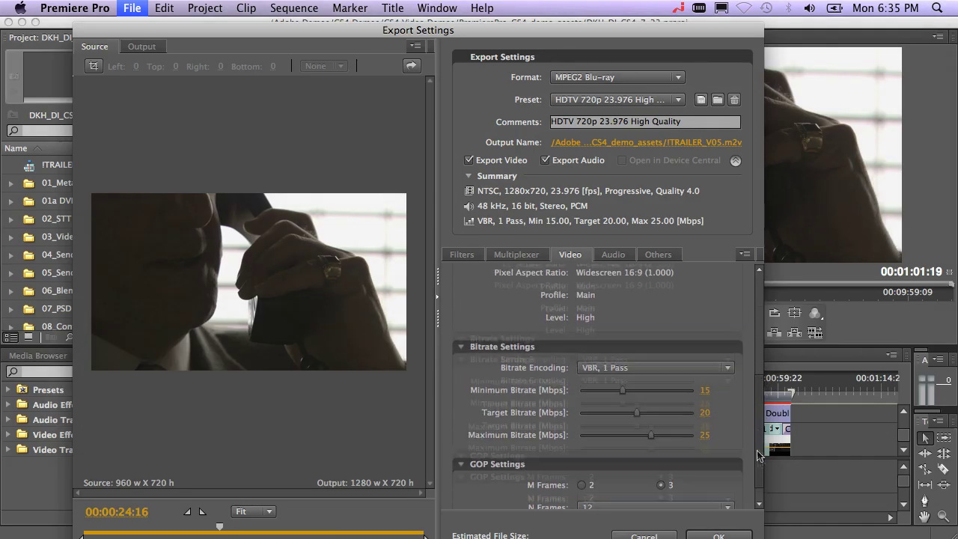
{"action": "scroll", "coordinate": [759, 455], "scroll_direction": "up", "scroll_amount": 5}
{"action": "left_click", "coordinate": [674, 80]}
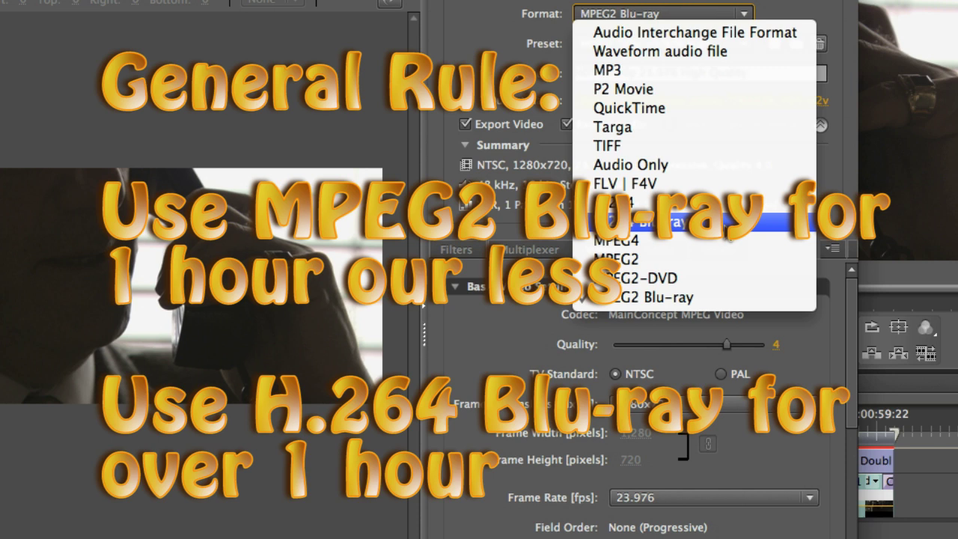
Use H.264 Blu-ray with the HDTV 720p 23.976 High Quality preset and review the VBR 1 Pass bitrate options
{"action": "key", "text": "Escape"}
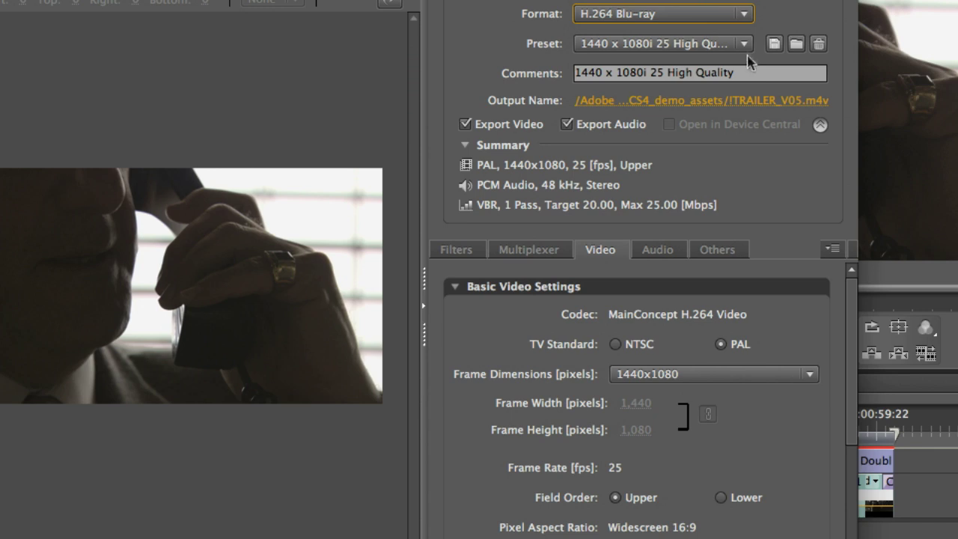
{"action": "left_click", "coordinate": [746, 44]}
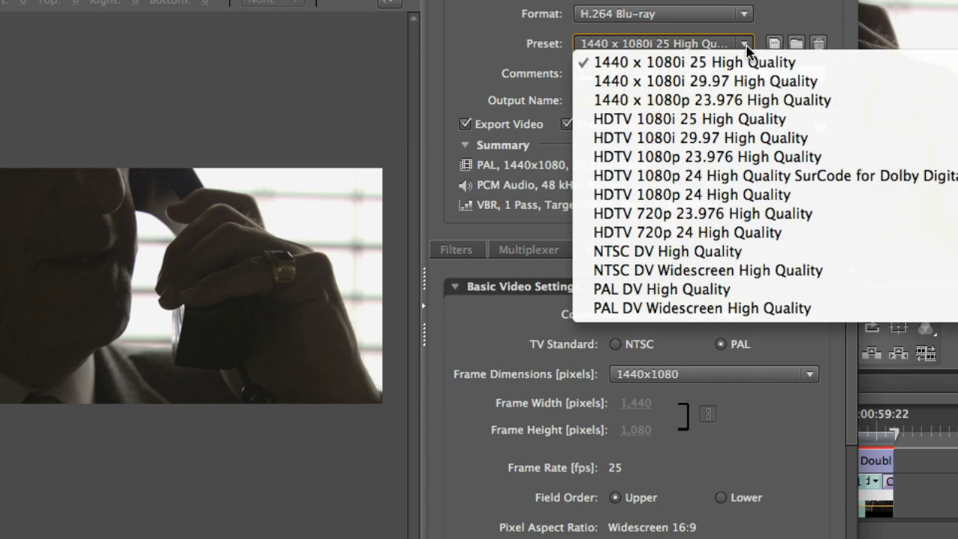
{"action": "left_click", "coordinate": [821, 217]}
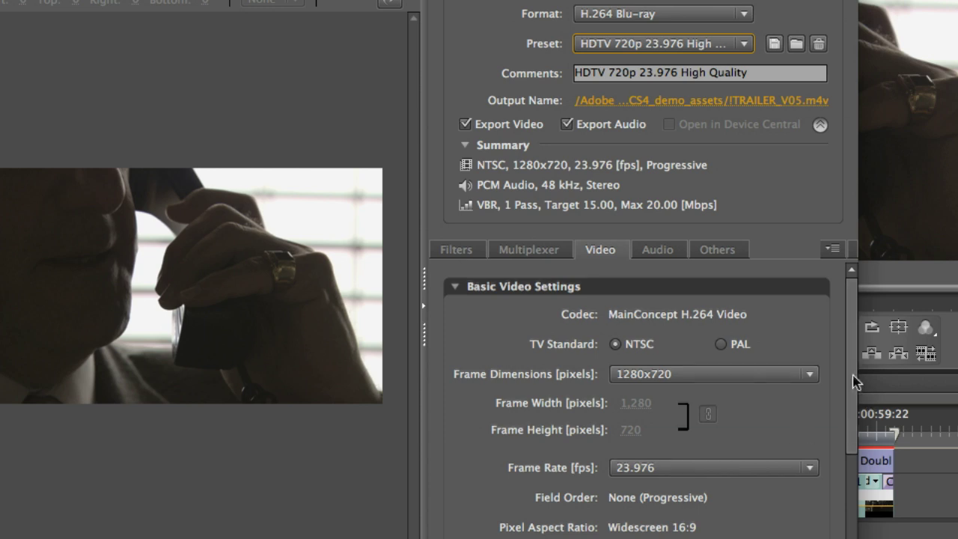
{"action": "left_click_drag", "start_coordinate": [853, 383], "coordinate": [851, 515]}
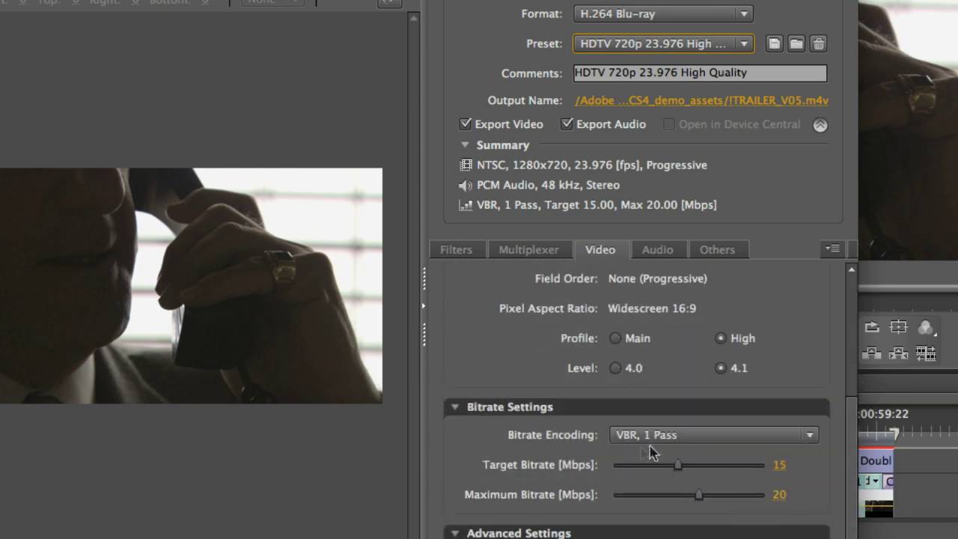
{"action": "left_click", "coordinate": [731, 438]}
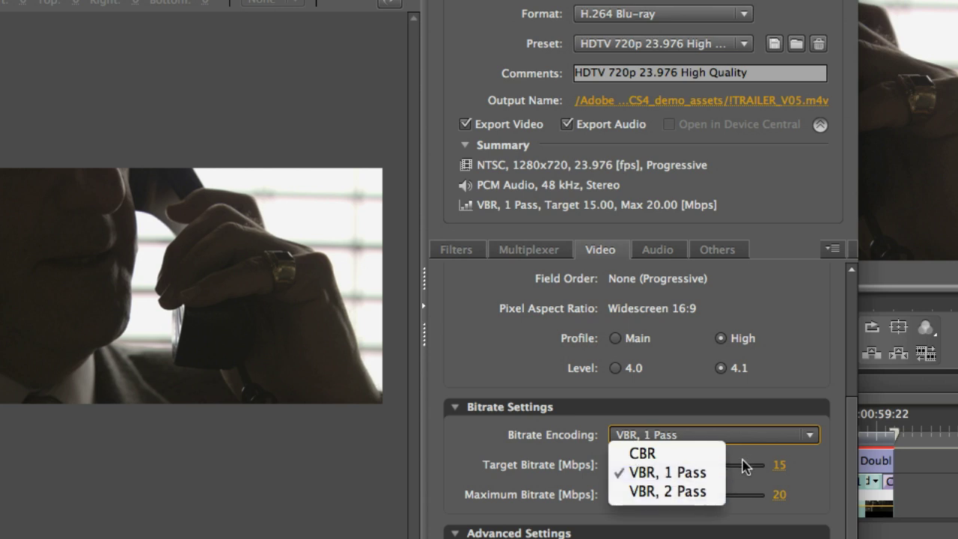
{"action": "left_click", "coordinate": [741, 14]}
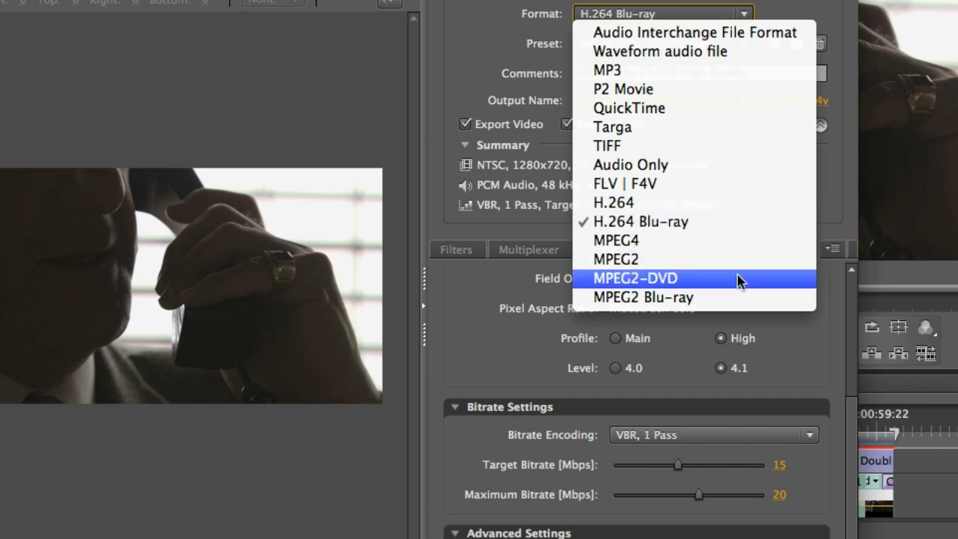
Try the MPEG2-DVD presets, then return to MPEG2 Blu-ray with HDTV 720p 23.976 High Quality
{"action": "left_click", "coordinate": [739, 280]}
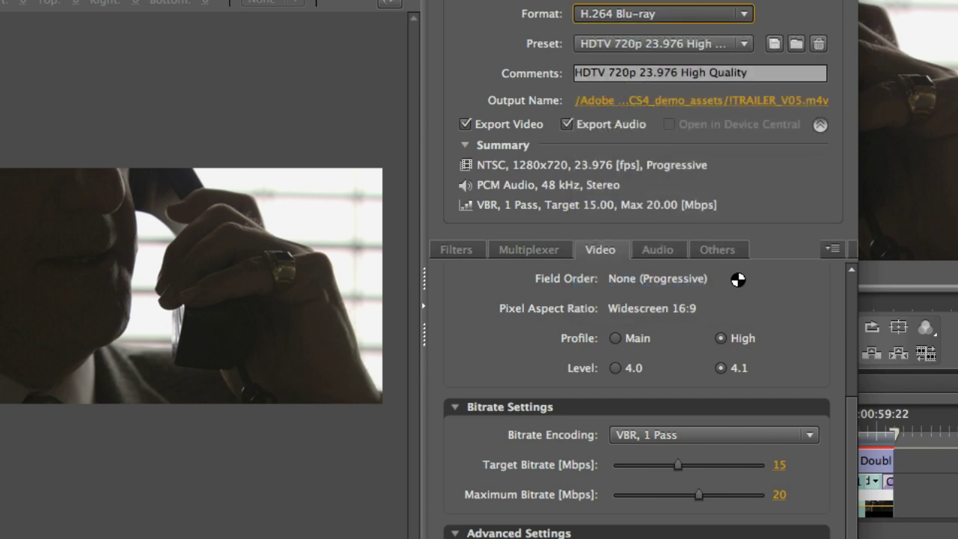
{"action": "left_click", "coordinate": [746, 44]}
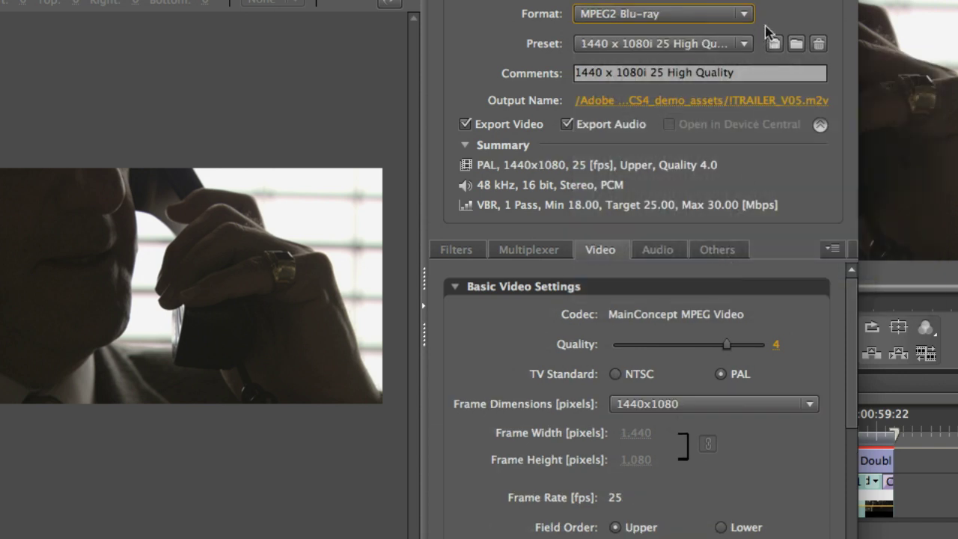
{"action": "left_click", "coordinate": [741, 45]}
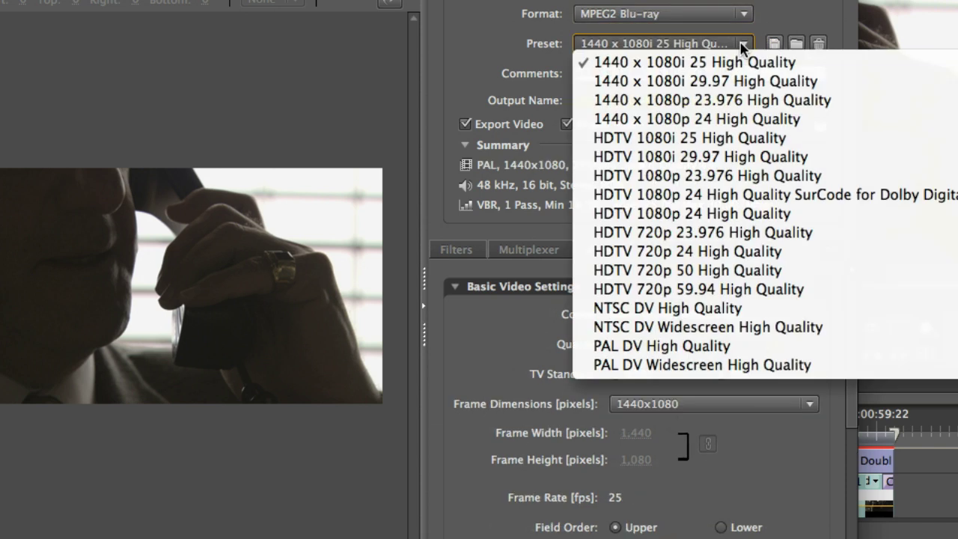
{"action": "left_click", "coordinate": [786, 233]}
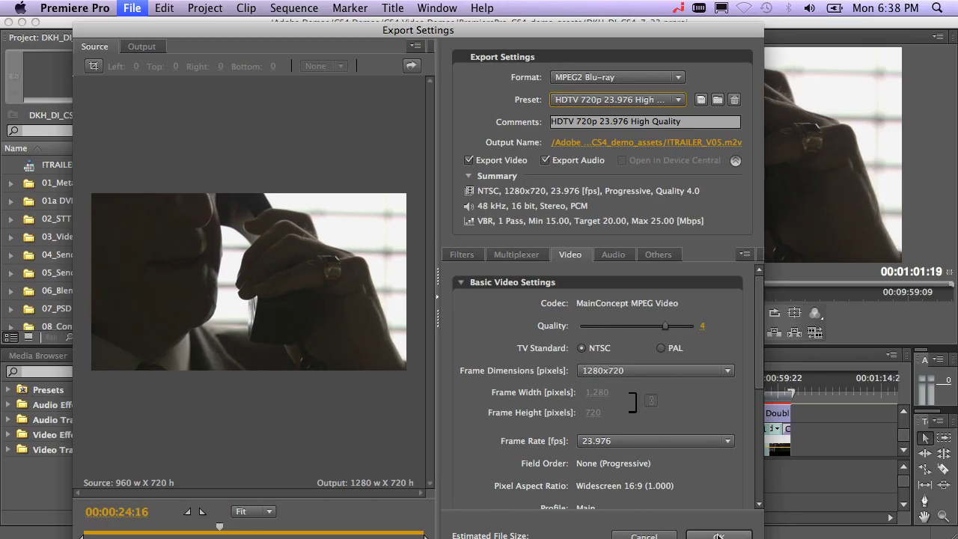
Accept the export settings to queue the trailer in Media Encoder, and dismiss its splash screen
{"action": "left_click", "coordinate": [717, 536]}
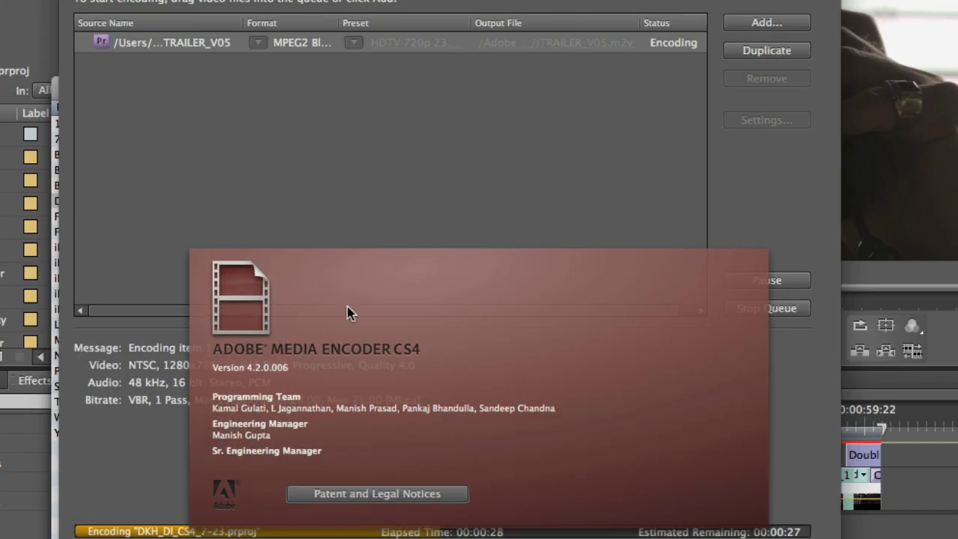
{"action": "left_click", "coordinate": [380, 305]}
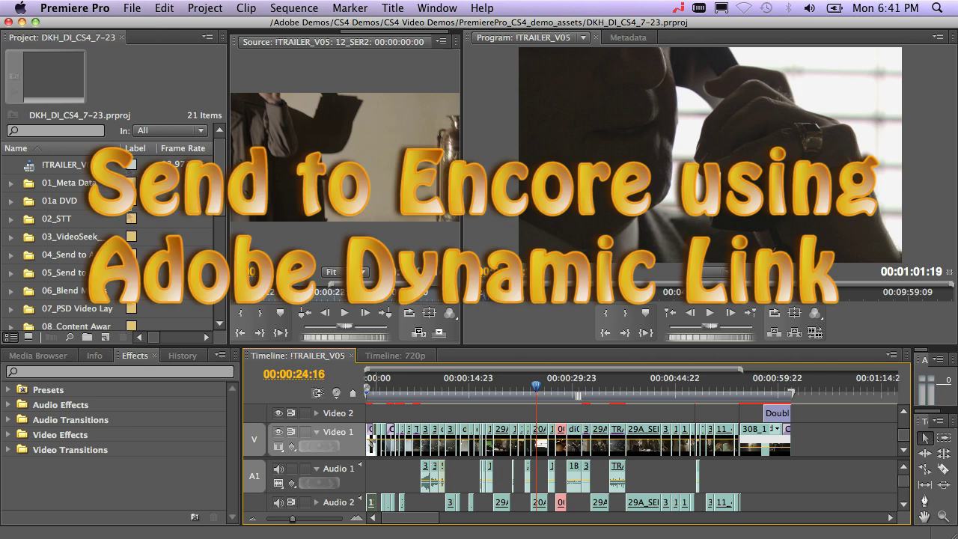
Send the trailer sequence to Encore through File > Adobe Dynamic Link > Send To Encore
{"action": "left_click", "coordinate": [134, 10]}
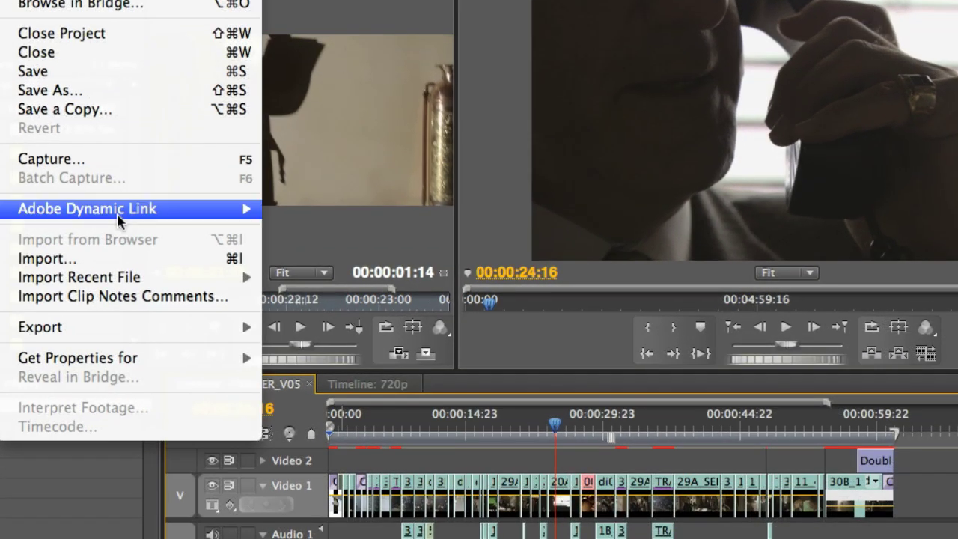
{"action": "mouse_move", "coordinate": [208, 225]}
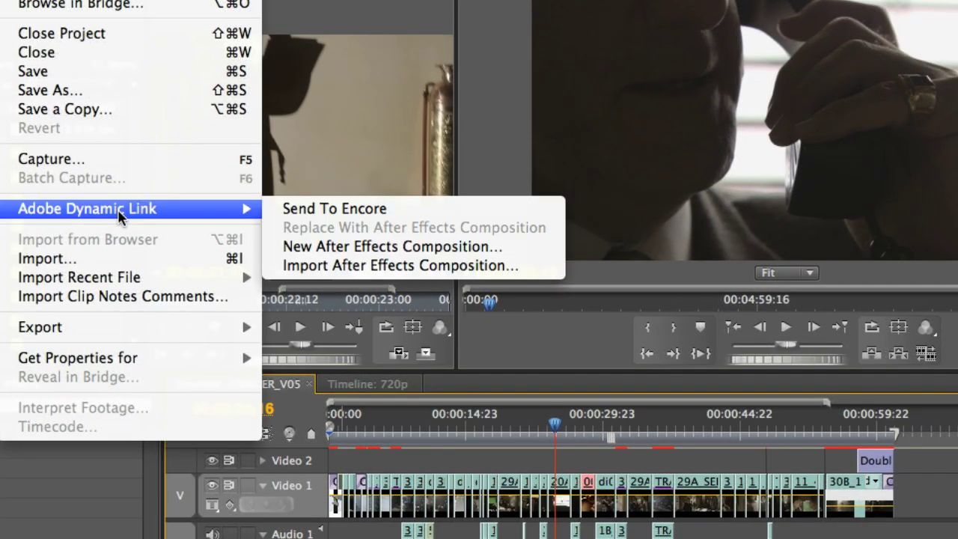
{"action": "left_click", "coordinate": [427, 214]}
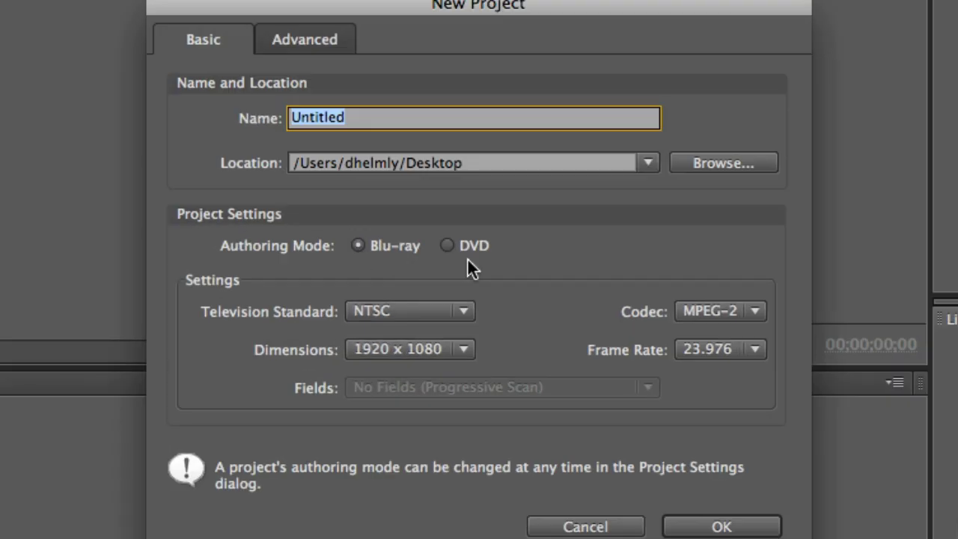
Create the Blu-ray project at 1280 x 720, with the MPEG-2 codec at 23.976 fps
{"action": "left_click", "coordinate": [463, 348]}
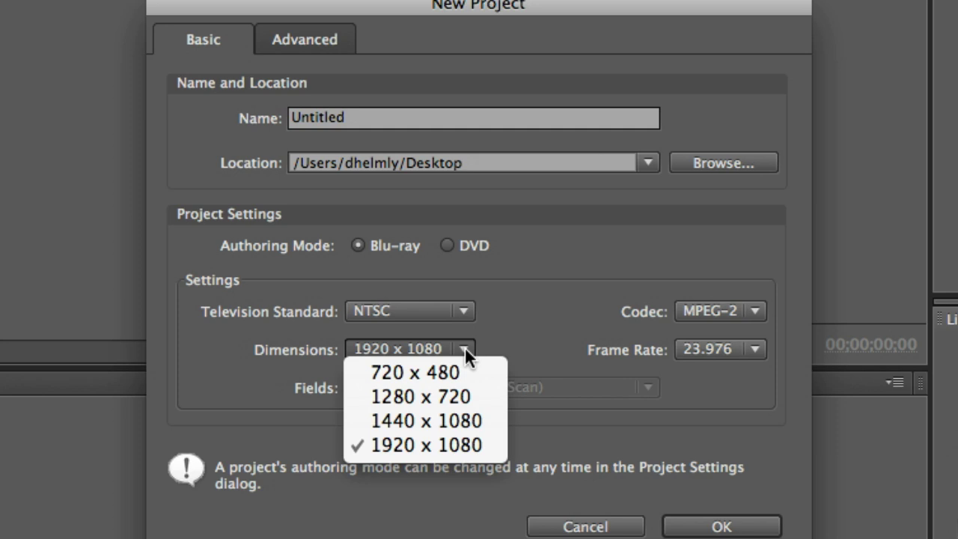
{"action": "left_click", "coordinate": [476, 391]}
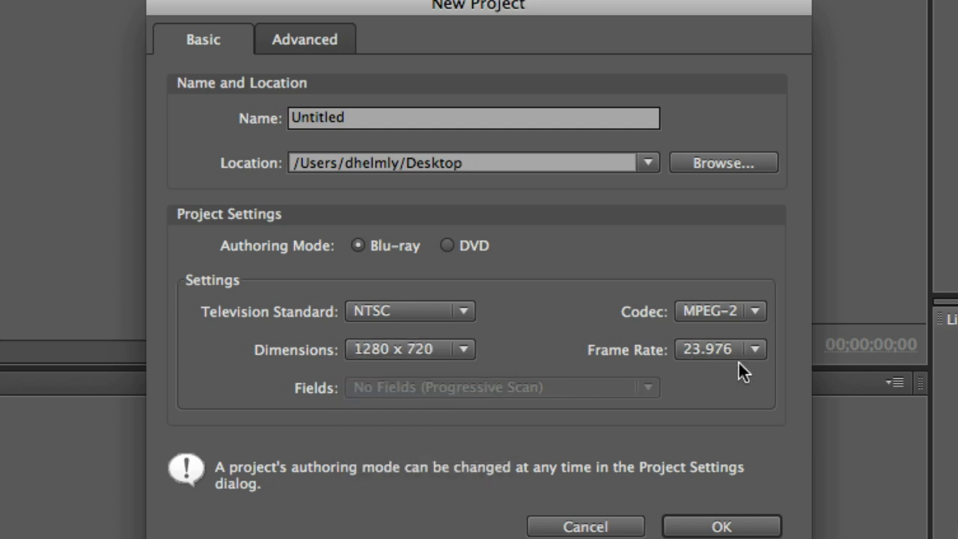
{"action": "left_click", "coordinate": [752, 314]}
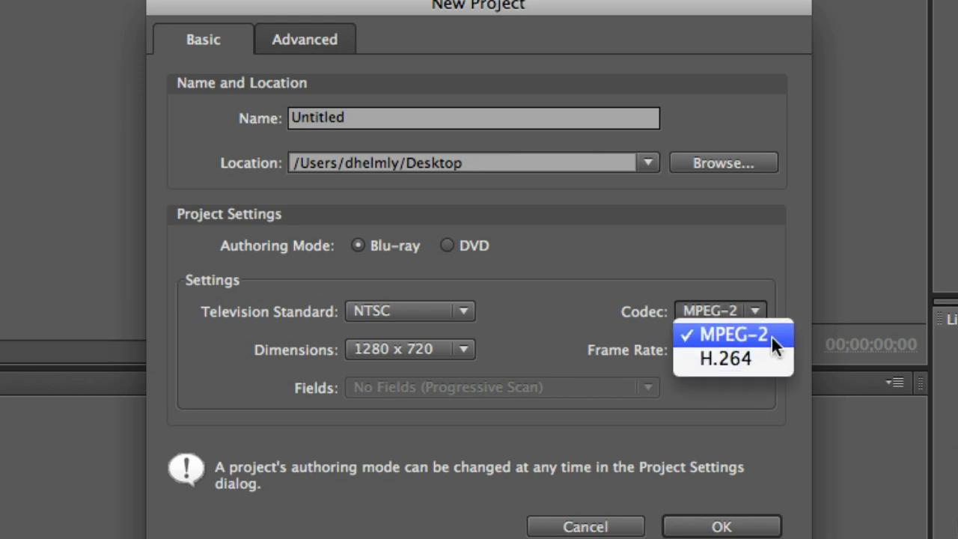
{"action": "left_click", "coordinate": [772, 337]}
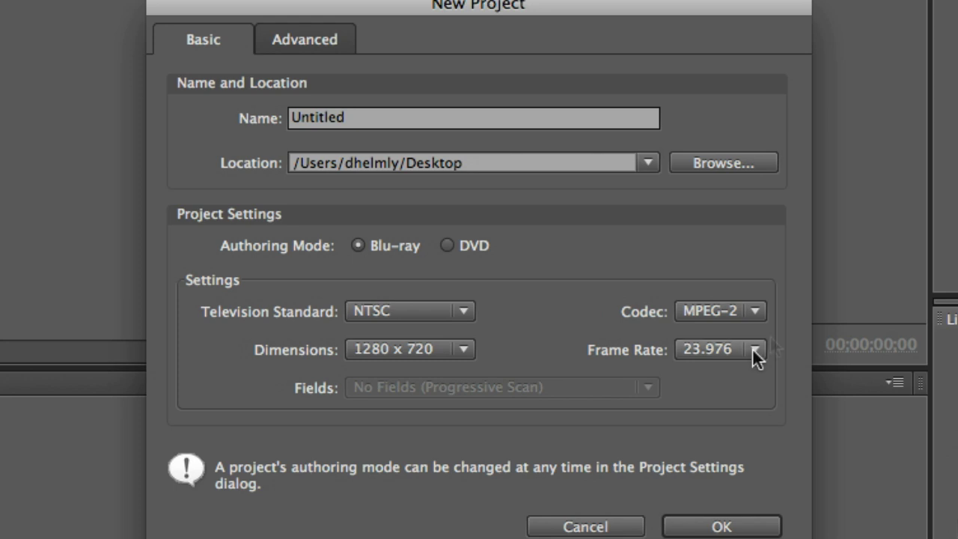
{"action": "left_click", "coordinate": [720, 528]}
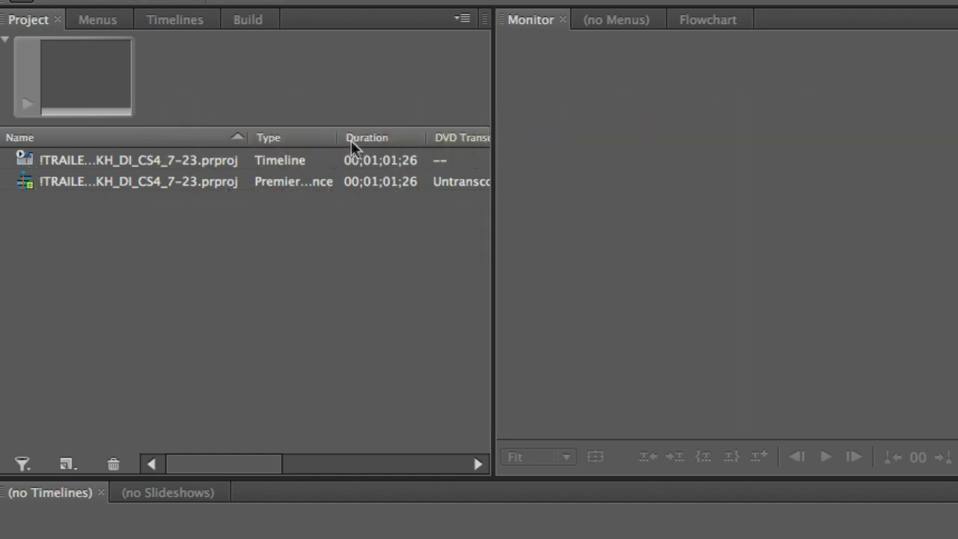
Widen the Project panel's Type column and open the ITRAILER timeline in the Timeline panel
{"action": "left_click_drag", "start_coordinate": [336, 140], "coordinate": [404, 141]}
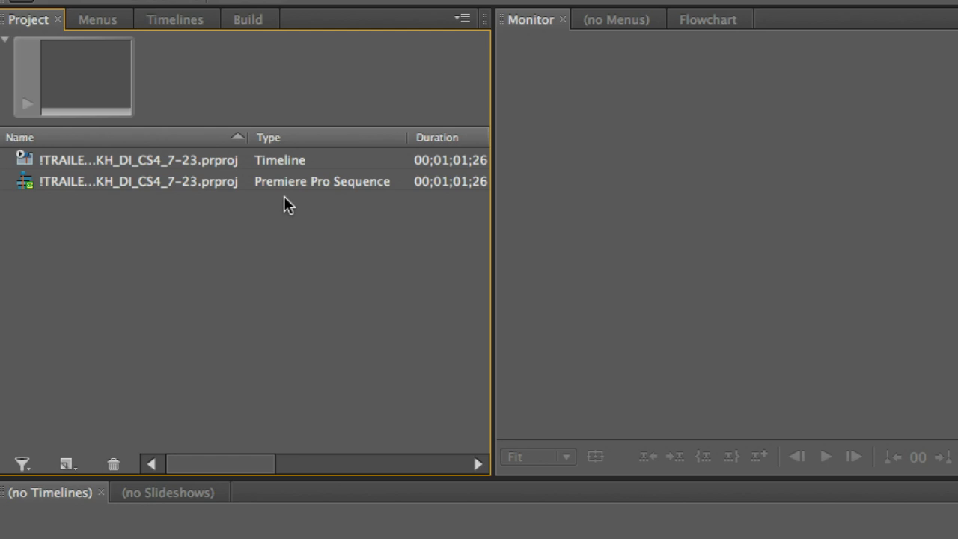
{"action": "left_click", "coordinate": [27, 163]}
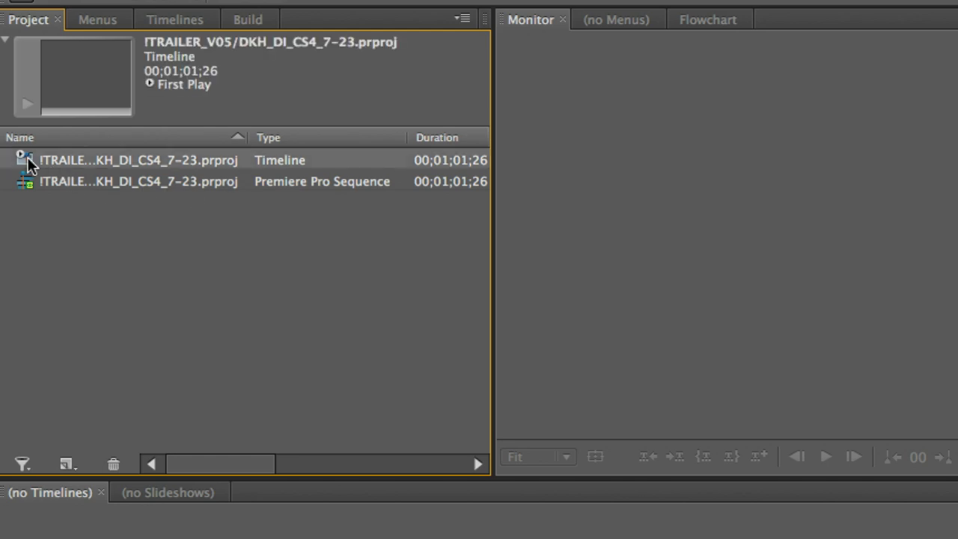
{"action": "double_click", "coordinate": [23, 153]}
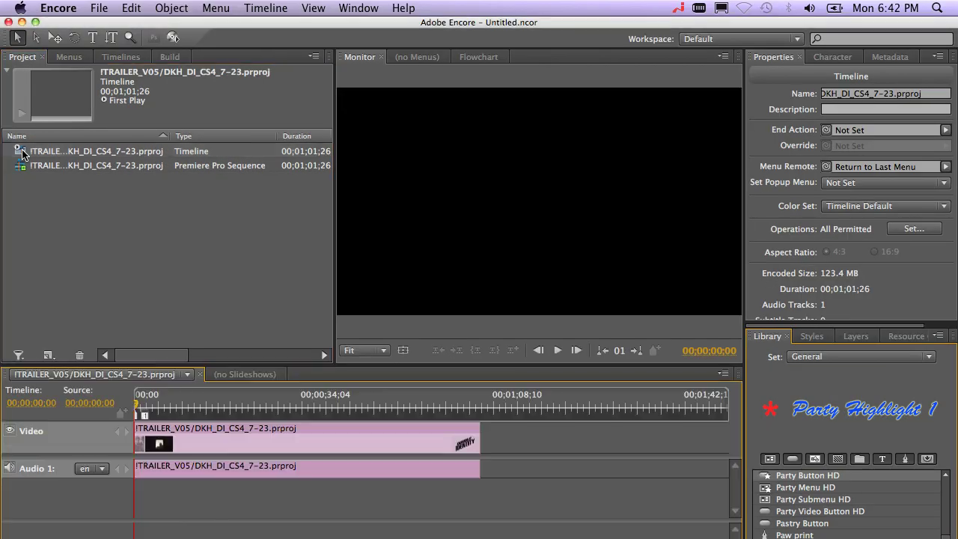
{"action": "left_click", "coordinate": [205, 405]}
{"action": "left_click_drag", "start_coordinate": [205, 404], "coordinate": [285, 405]}
{"action": "left_click", "coordinate": [557, 351]}
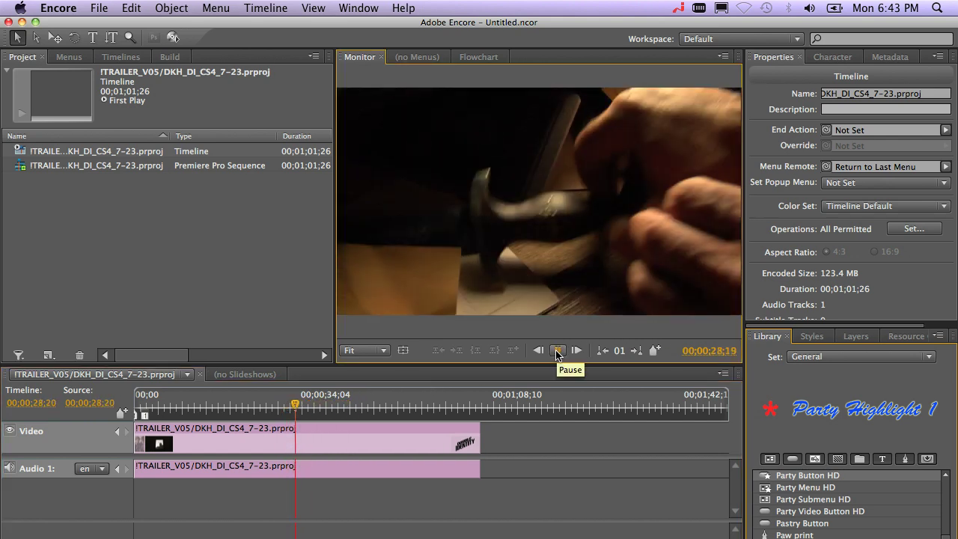
{"action": "left_click", "coordinate": [557, 351]}
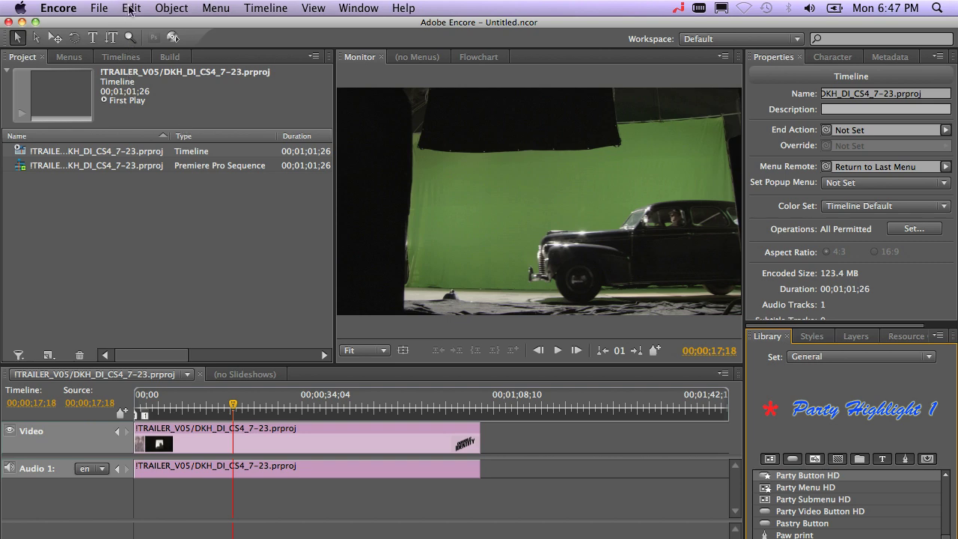
Import DI_BTS.m4v and DI_BTS.wav as assets, with the file filter set to All Files
{"action": "left_click", "coordinate": [101, 7]}
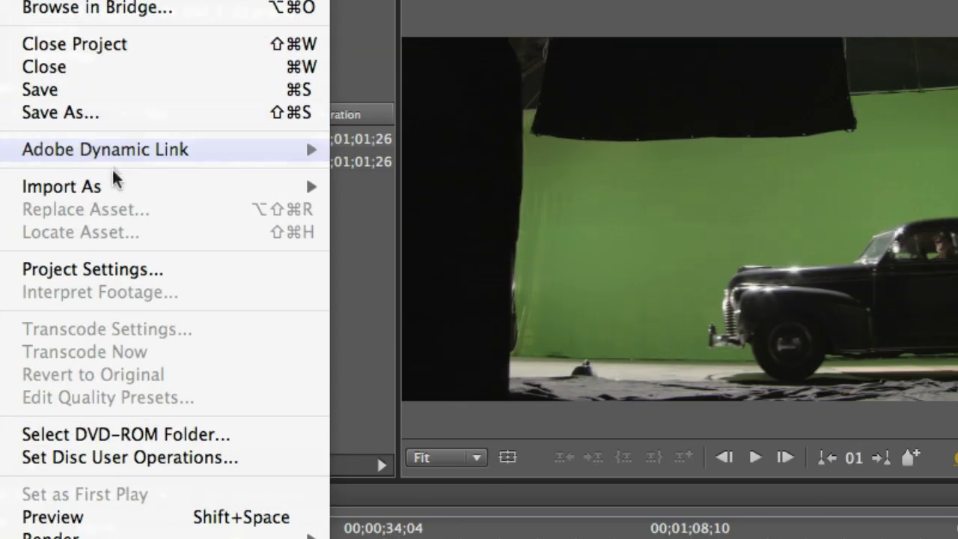
{"action": "mouse_move", "coordinate": [138, 179]}
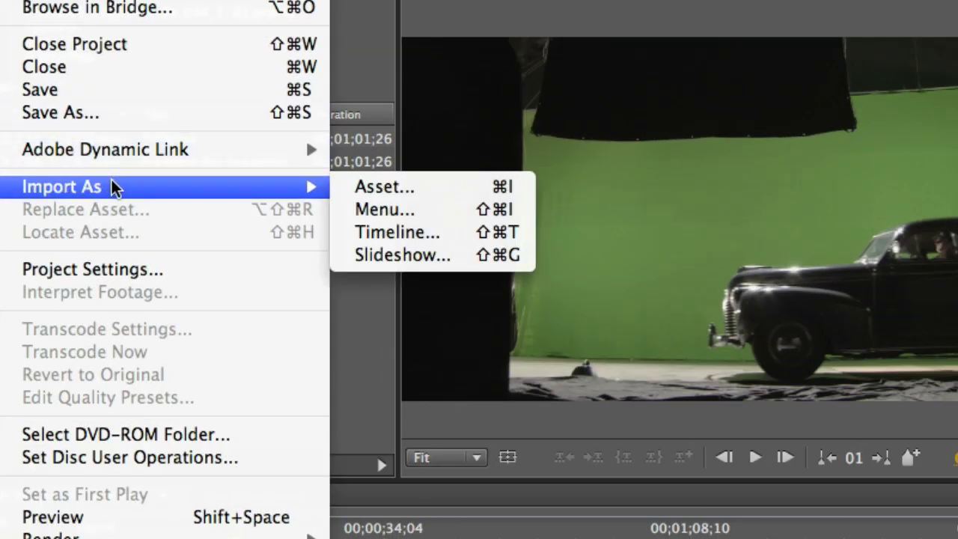
{"action": "left_click", "coordinate": [378, 189]}
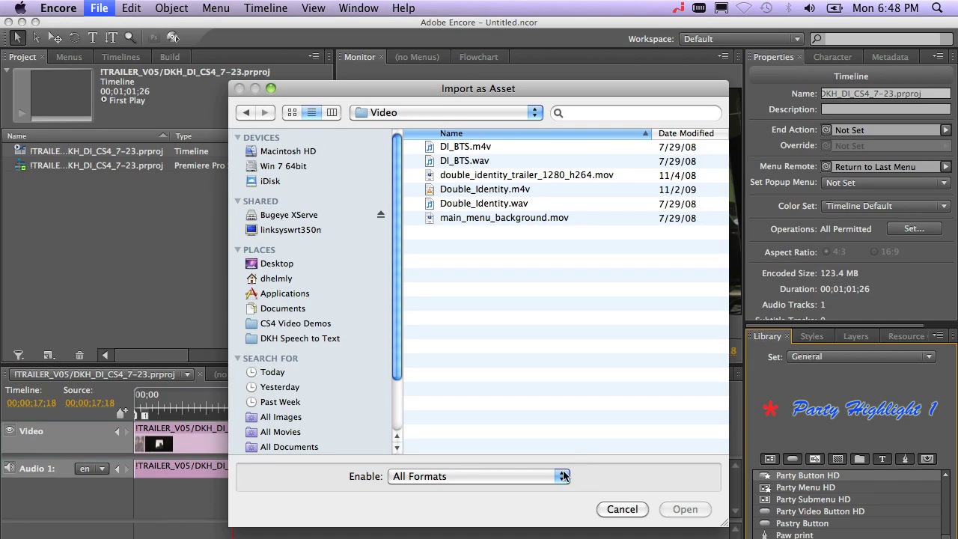
{"action": "left_click", "coordinate": [560, 475]}
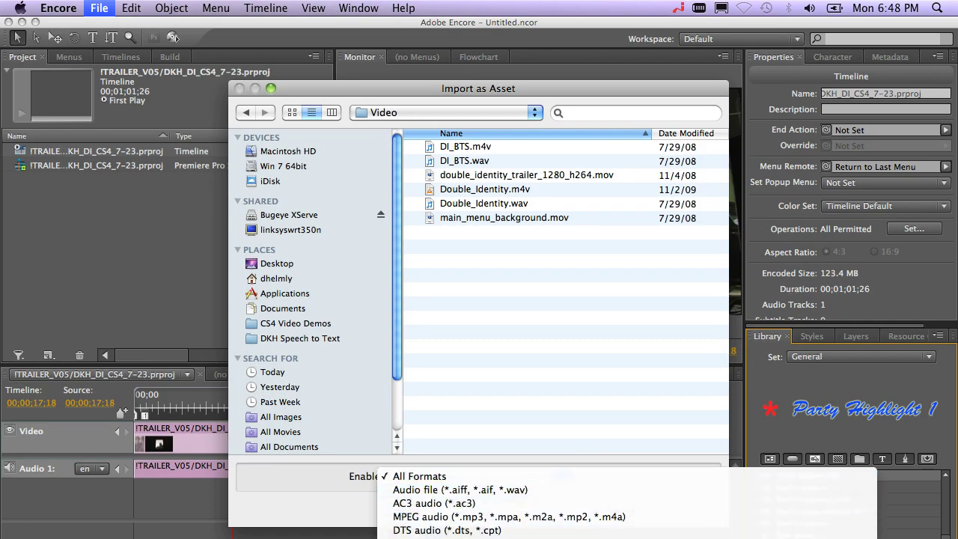
{"action": "left_click", "coordinate": [419, 537]}
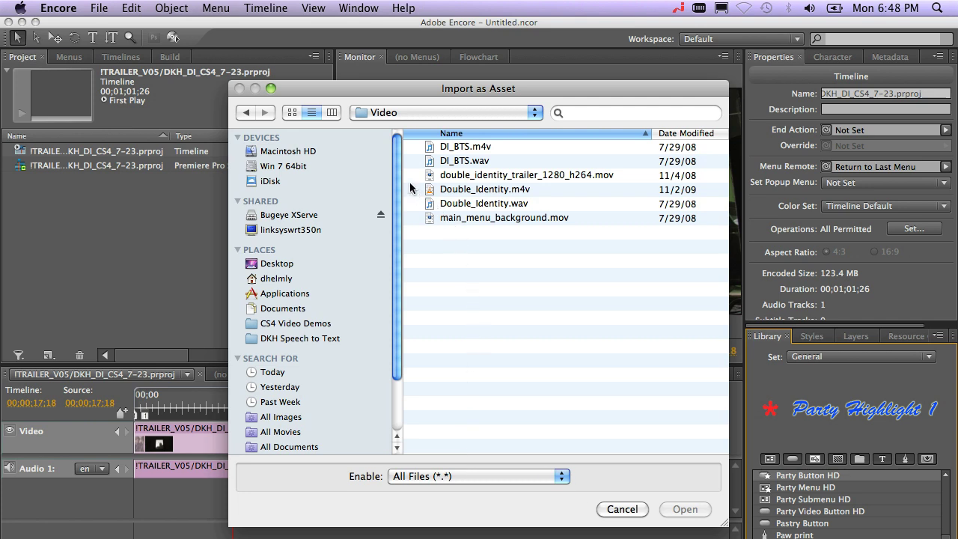
{"action": "key", "text": "Down"}
{"action": "key", "text": "Return"}
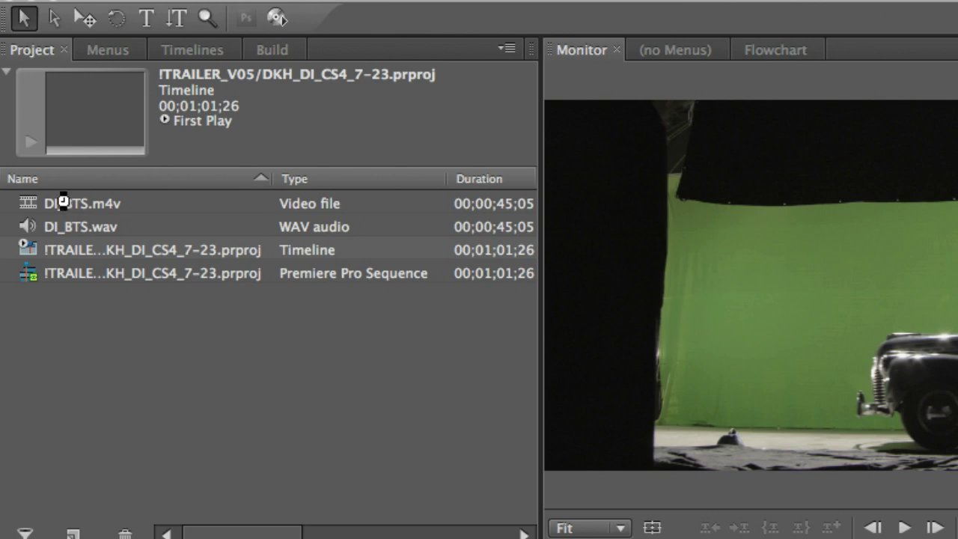
Make a new timeline from DI_BTS.m4v and DI_BTS.wav, then scrub through its footage
{"action": "left_click", "coordinate": [66, 200]}
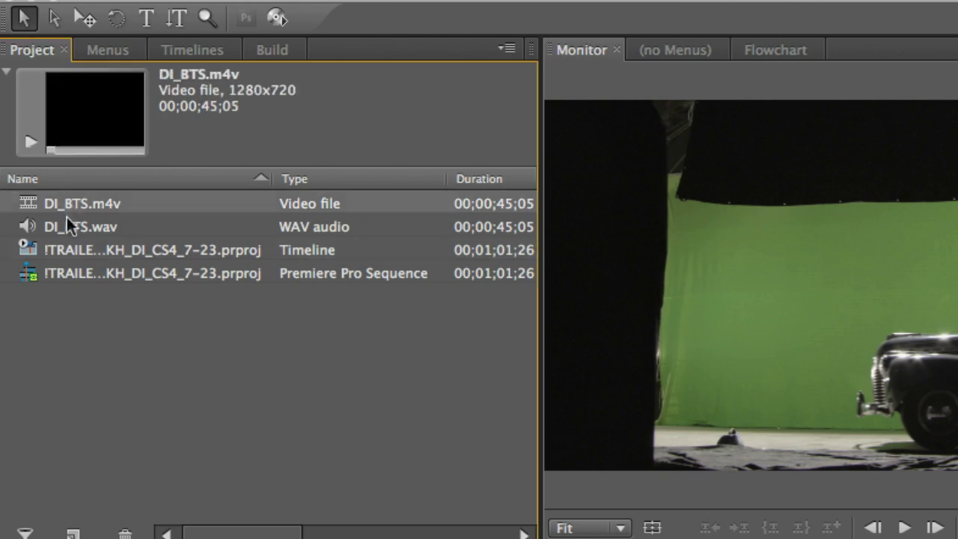
{"action": "left_click", "coordinate": [66, 222], "text": "shift"}
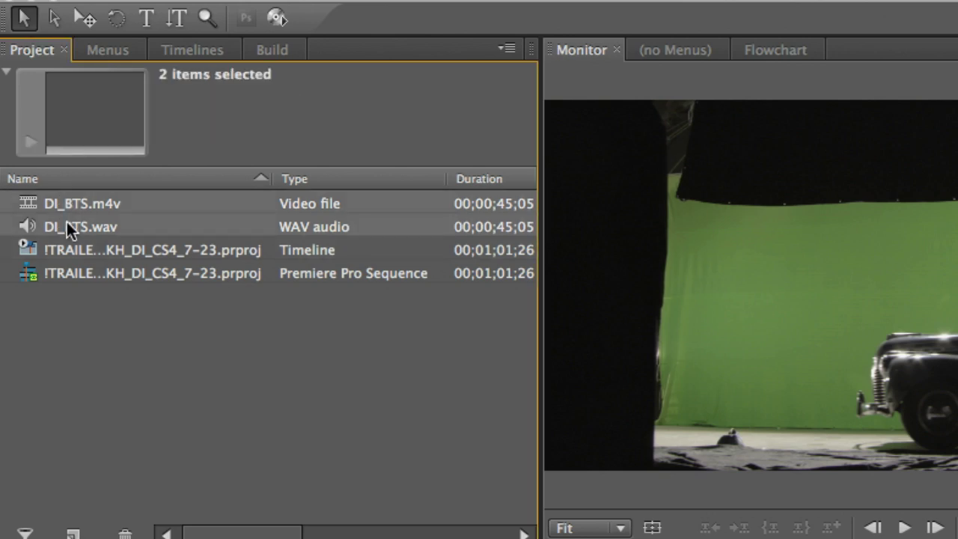
{"action": "right_click", "coordinate": [22, 204]}
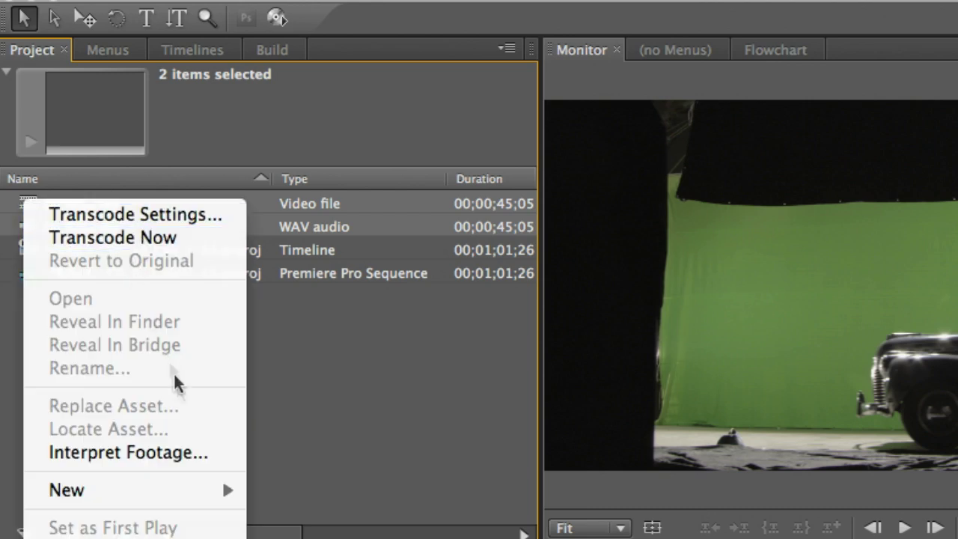
{"action": "mouse_move", "coordinate": [187, 488]}
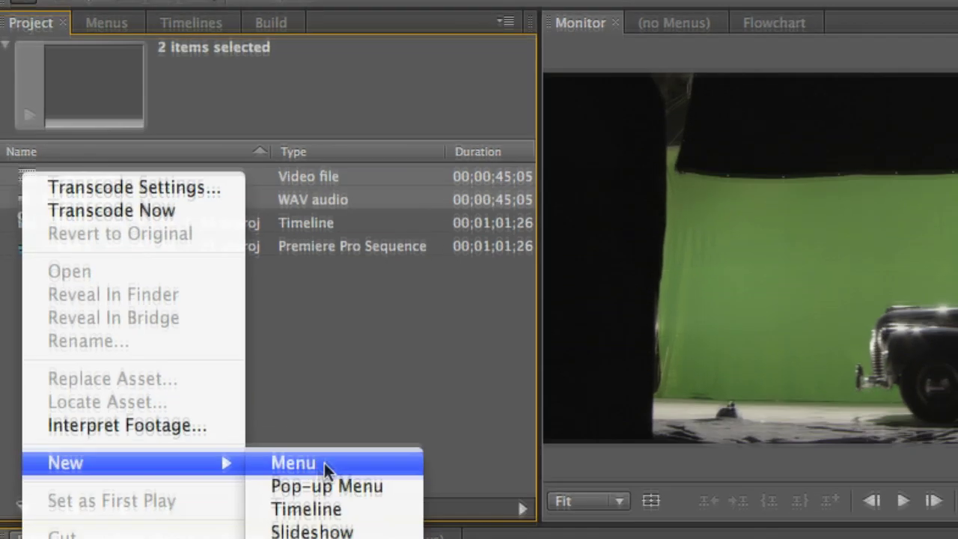
{"action": "left_click", "coordinate": [366, 509]}
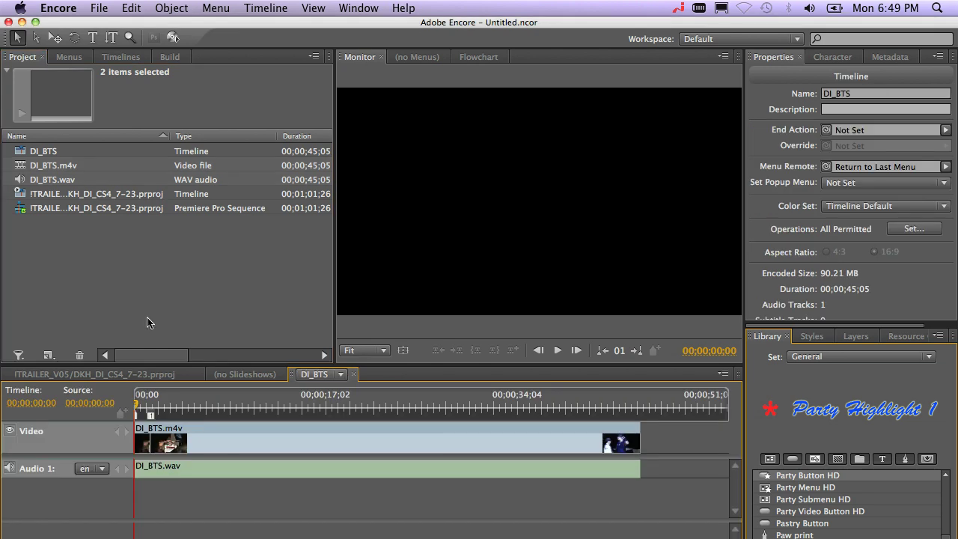
{"action": "left_click", "coordinate": [191, 405]}
{"action": "left_click_drag", "start_coordinate": [191, 405], "coordinate": [409, 410]}
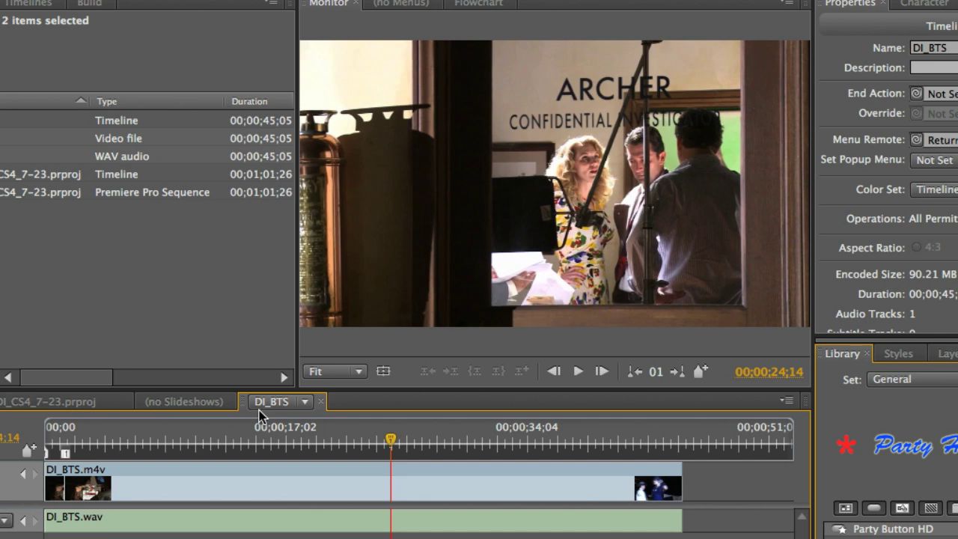
Toggle between the ITRAILER and DI_BTS timeline tabs, ending on the trailer at 00;00;07;26
{"action": "left_click", "coordinate": [90, 403]}
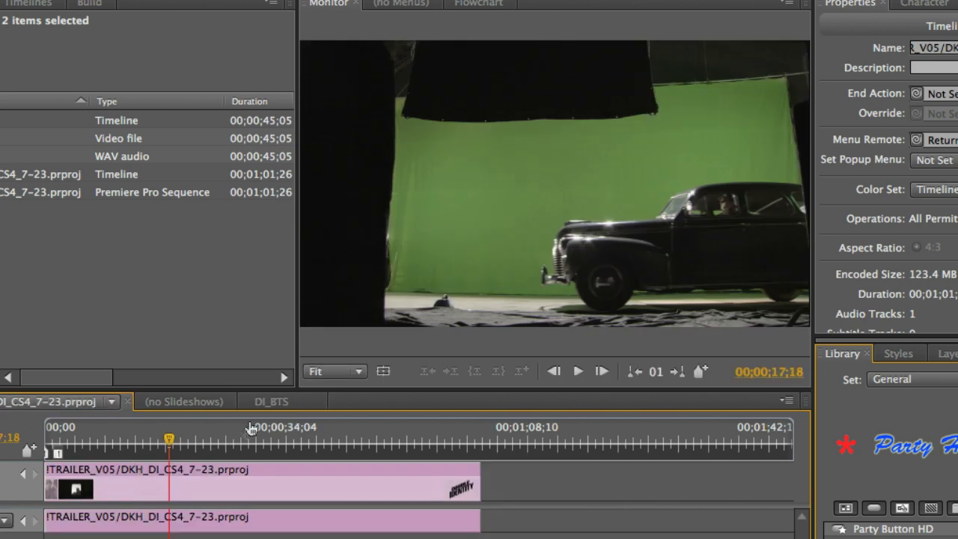
{"action": "left_click", "coordinate": [272, 401]}
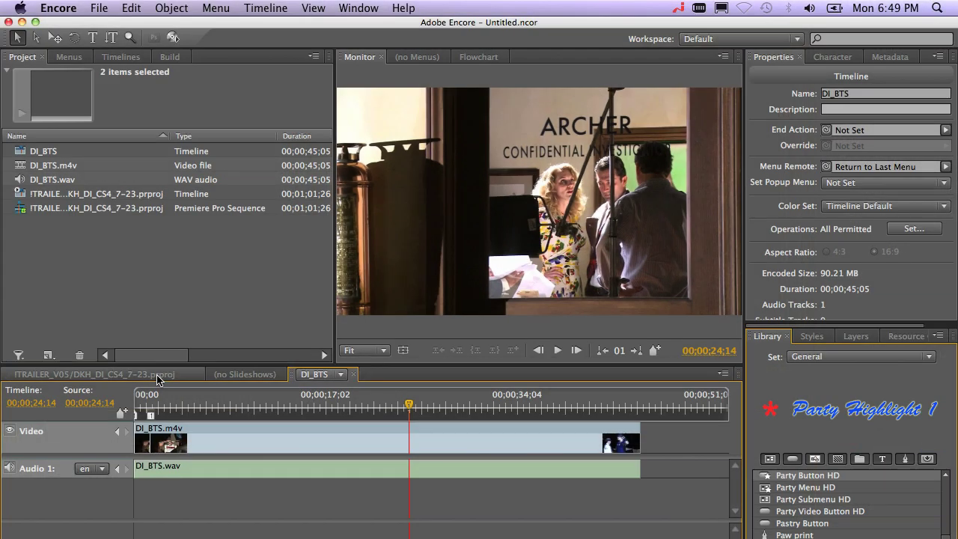
{"action": "left_click", "coordinate": [74, 408]}
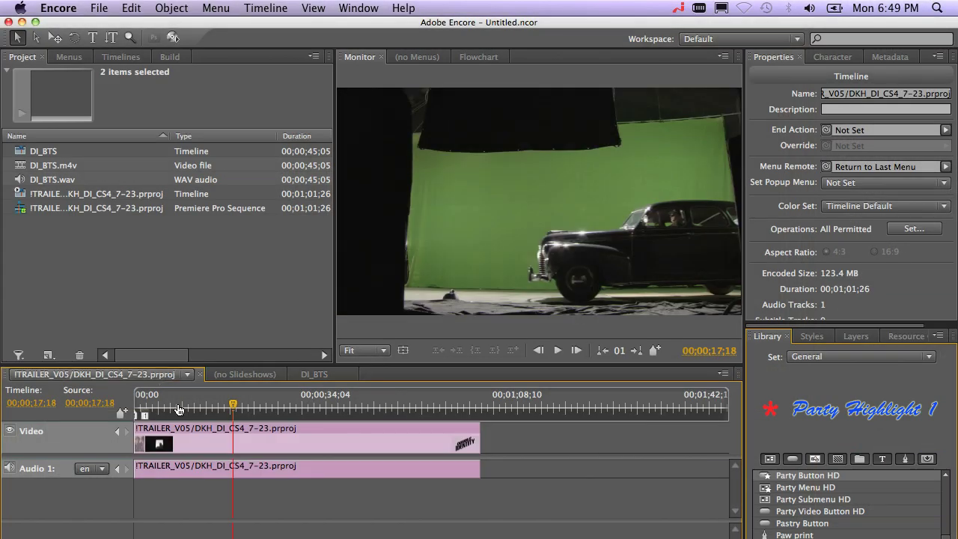
{"action": "left_click", "coordinate": [179, 408]}
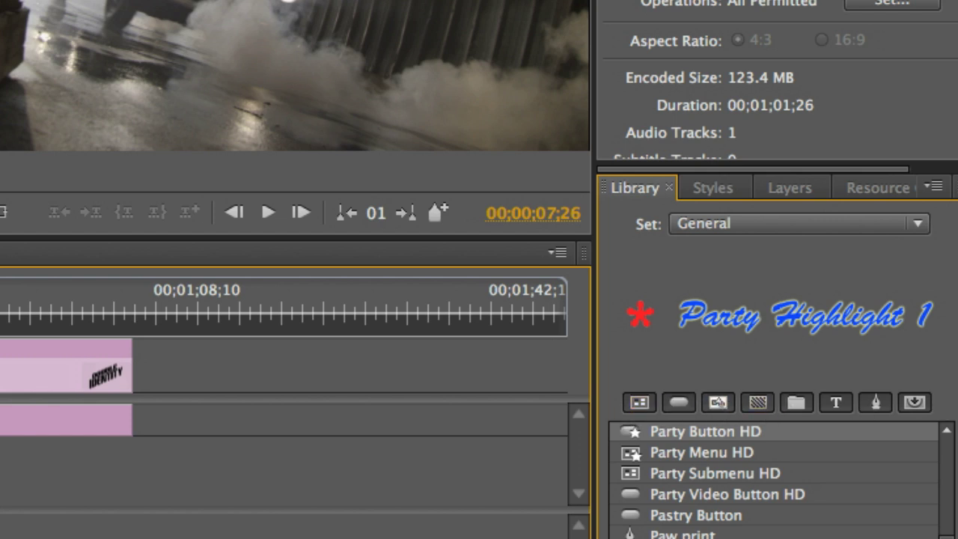
Filter the Library to menu templates from the Entertainment set
{"action": "left_click", "coordinate": [652, 402]}
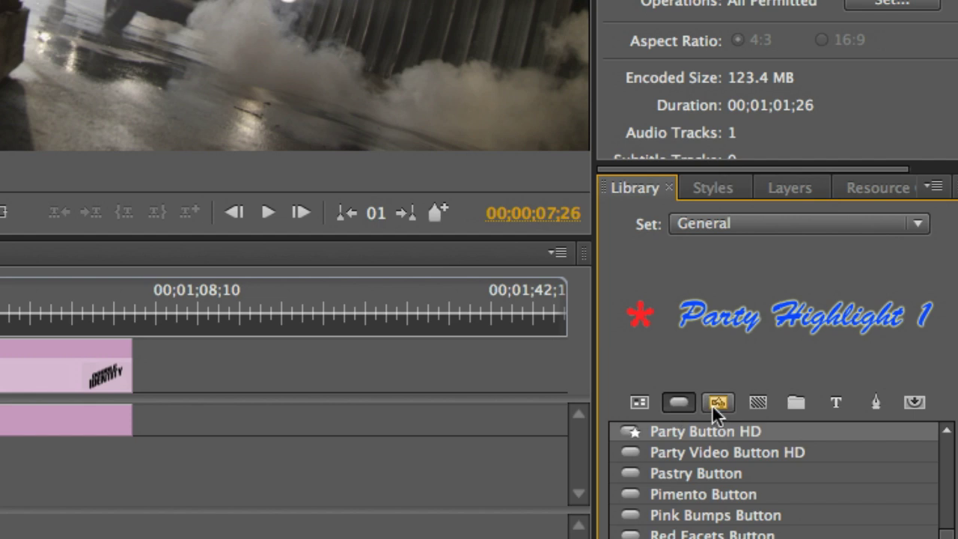
{"action": "left_click", "coordinate": [717, 404]}
{"action": "left_click", "coordinate": [639, 404]}
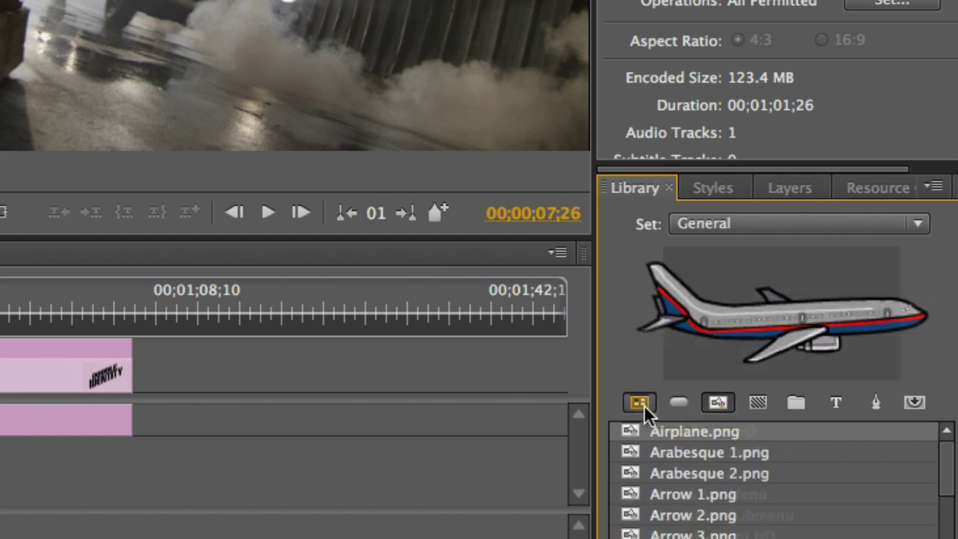
{"action": "left_click", "coordinate": [852, 223]}
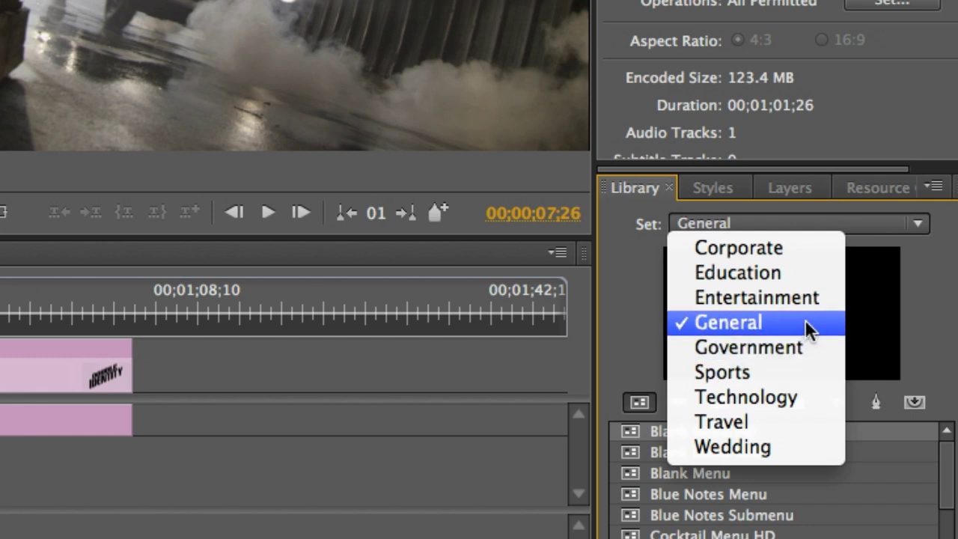
{"action": "left_click", "coordinate": [805, 299]}
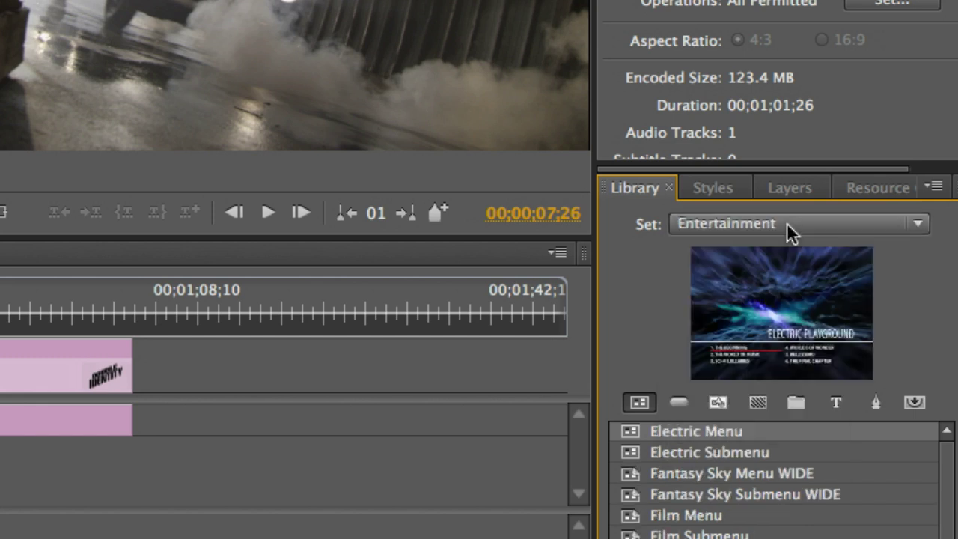
Preview the Film Menu and Film Submenu templates, then add Film Submenu to the project
{"action": "left_click", "coordinate": [752, 517]}
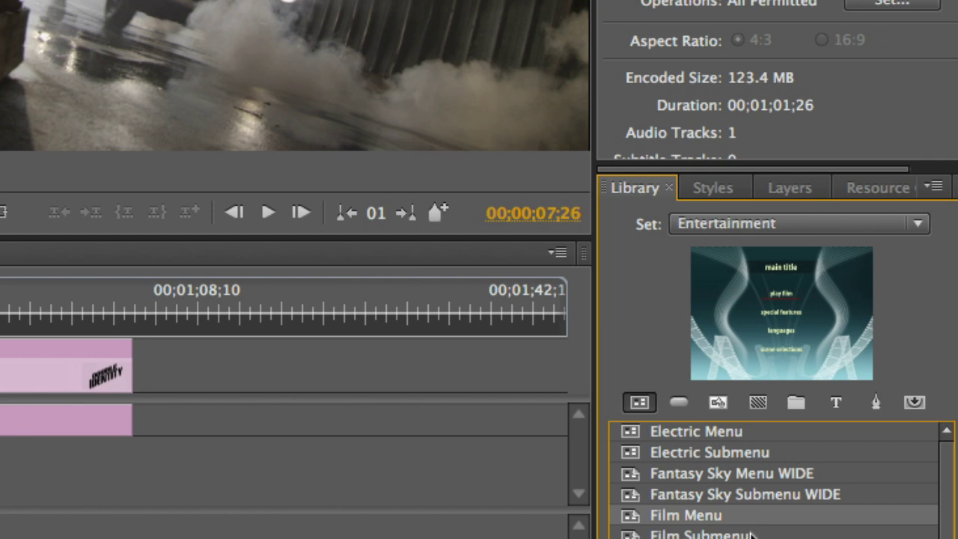
{"action": "left_click", "coordinate": [750, 535]}
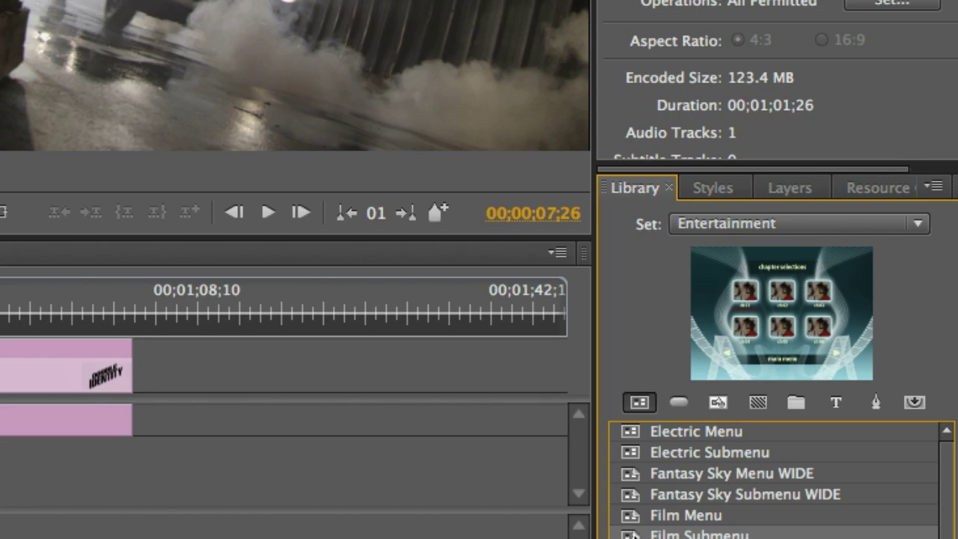
{"action": "double_click", "coordinate": [631, 535]}
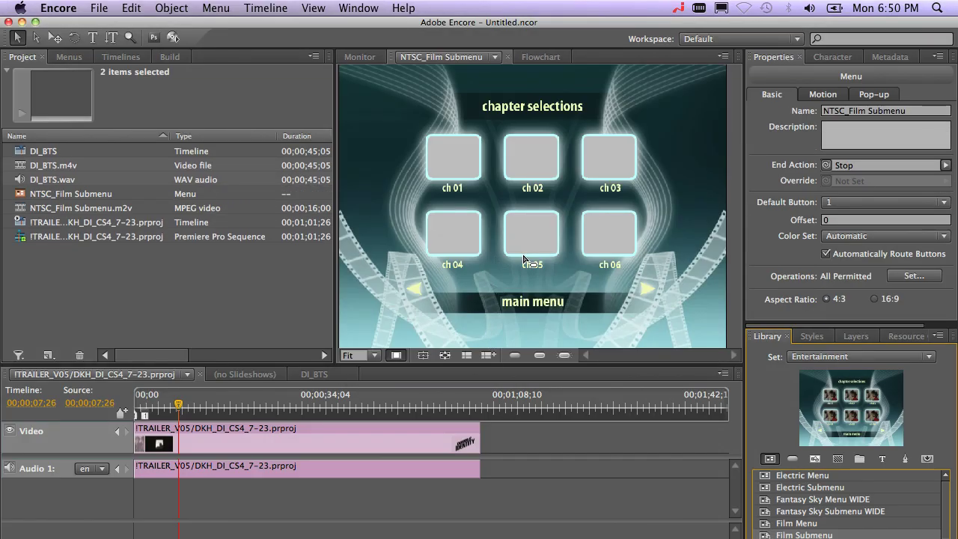
Place chapter marker 2 just after 8 seconds and marker 3 further along the trailer
{"action": "left_click", "coordinate": [180, 407]}
{"action": "mouse_move", "coordinate": [180, 407]}
{"action": "left_mouse_down"}
{"action": "mouse_move", "coordinate": [196, 407]}
{"action": "mouse_move", "coordinate": [181, 409]}
{"action": "left_mouse_up"}
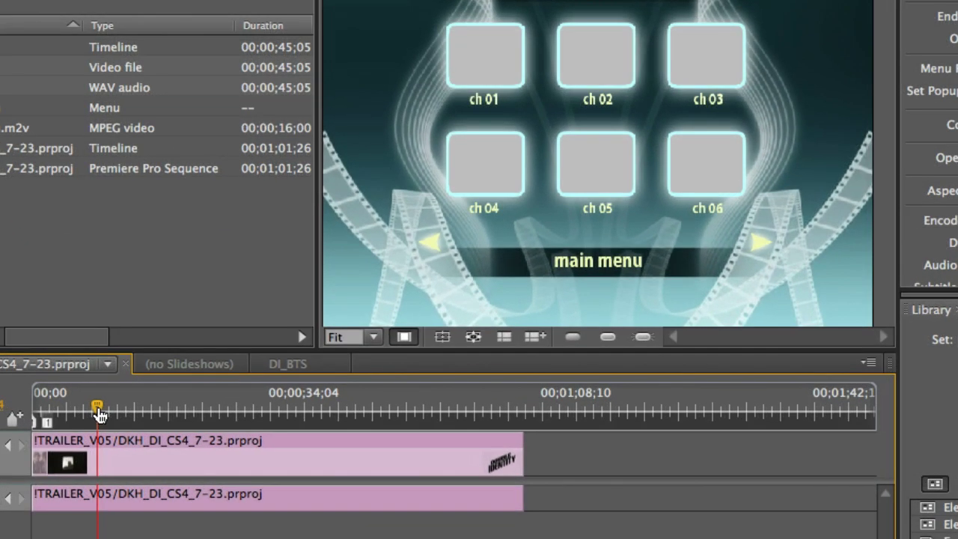
{"action": "left_click_drag", "start_coordinate": [182, 408], "coordinate": [186, 409]}
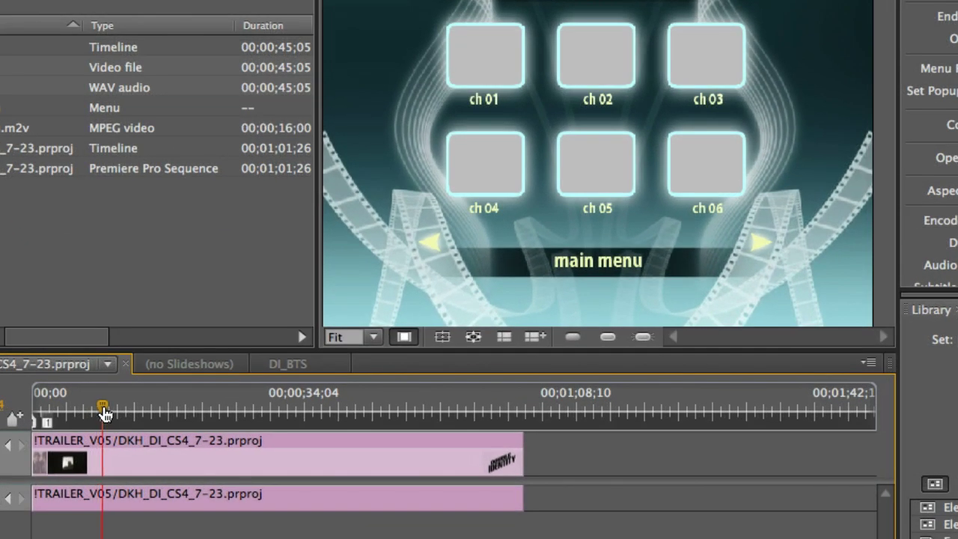
{"action": "left_click", "coordinate": [12, 416]}
{"action": "left_click_drag", "start_coordinate": [103, 408], "coordinate": [209, 408]}
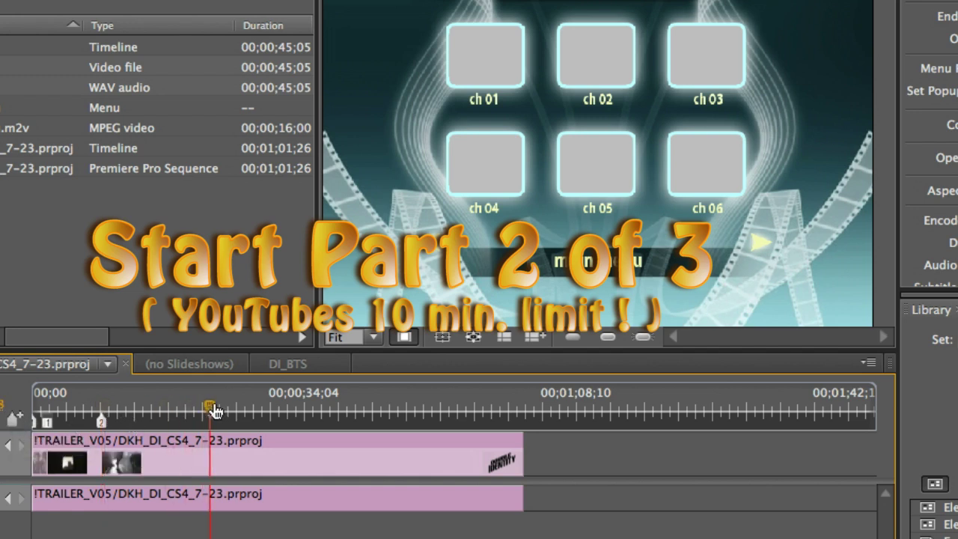
{"action": "left_click", "coordinate": [12, 416]}
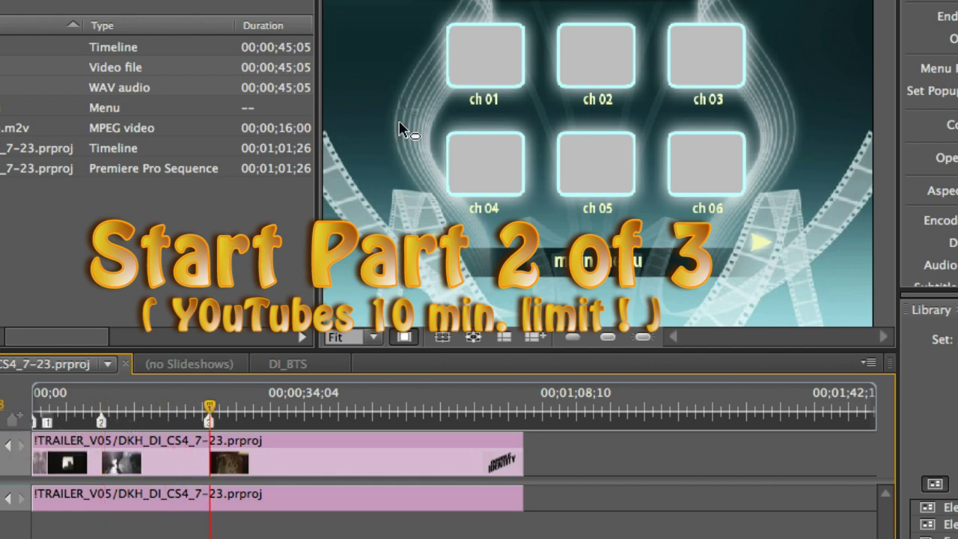